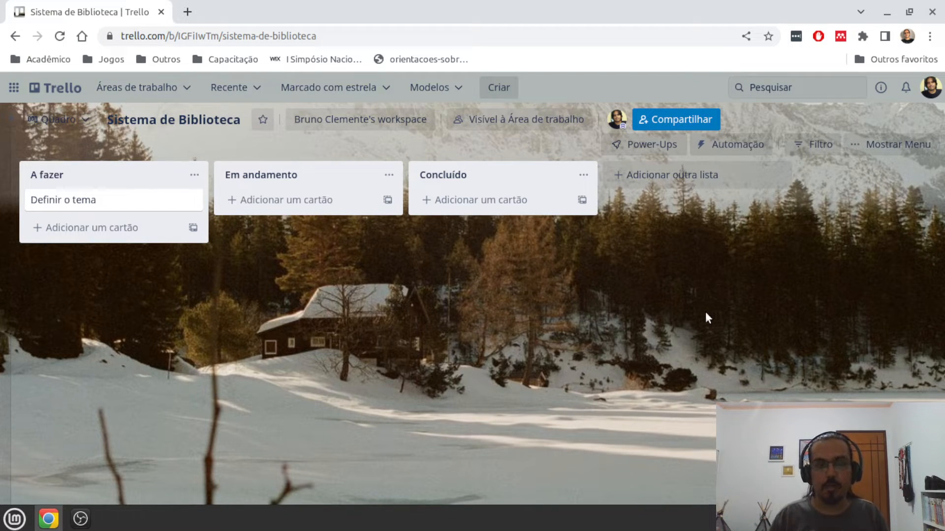
# Examine the board's sharing options, including the roles offered for invited people and for the current administrator.
pyautogui.click(678, 118)
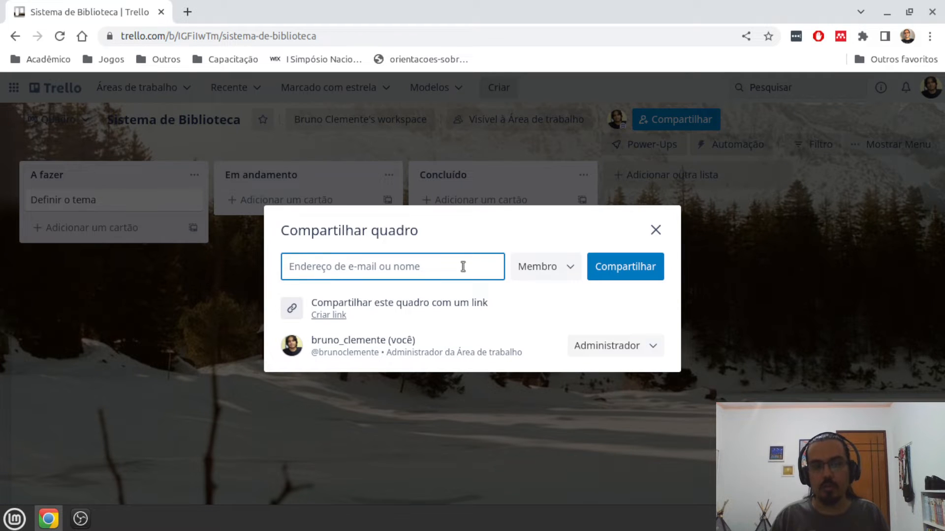
pyautogui.click(571, 270)
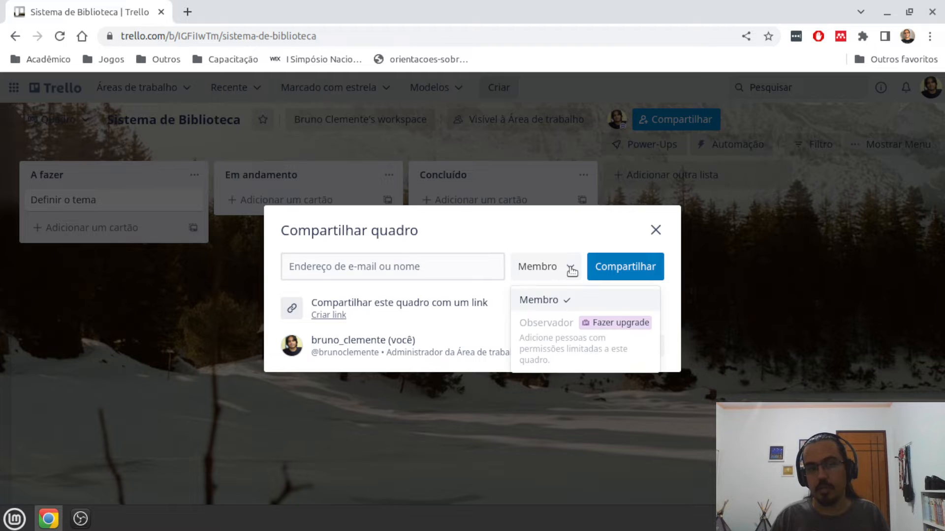
pyautogui.click(570, 270)
pyautogui.click(407, 266)
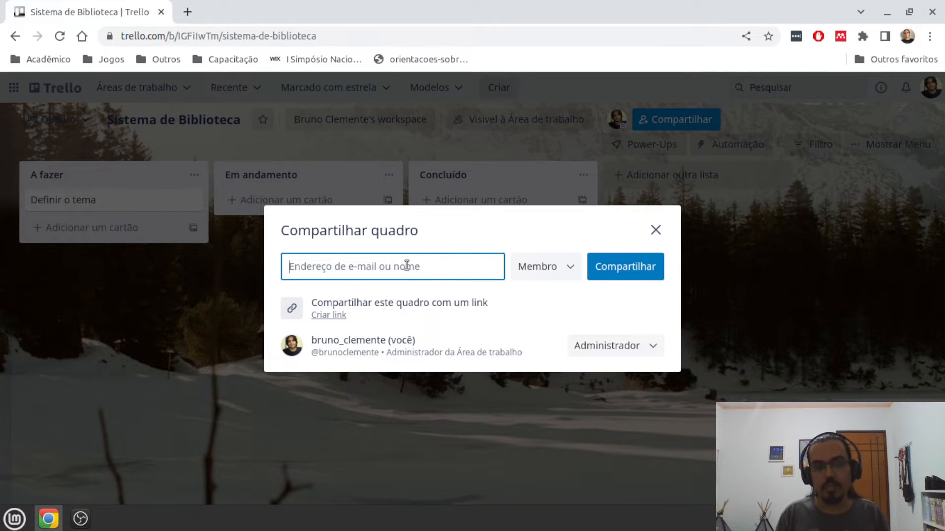
pyautogui.click(577, 276)
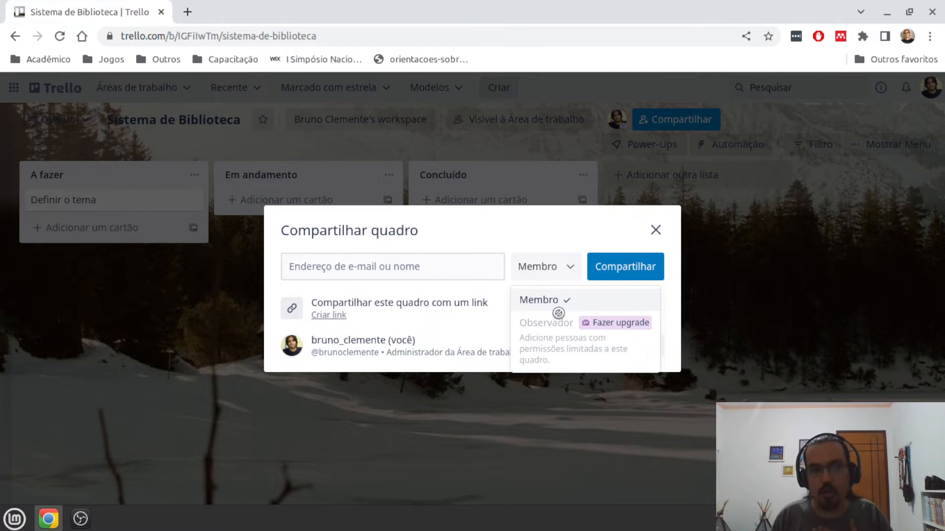
pyautogui.click(559, 274)
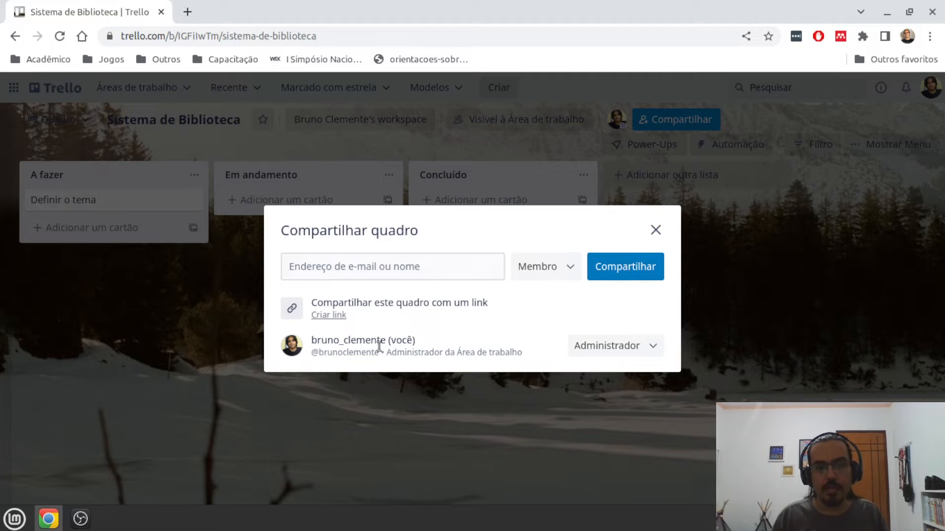
pyautogui.click(645, 347)
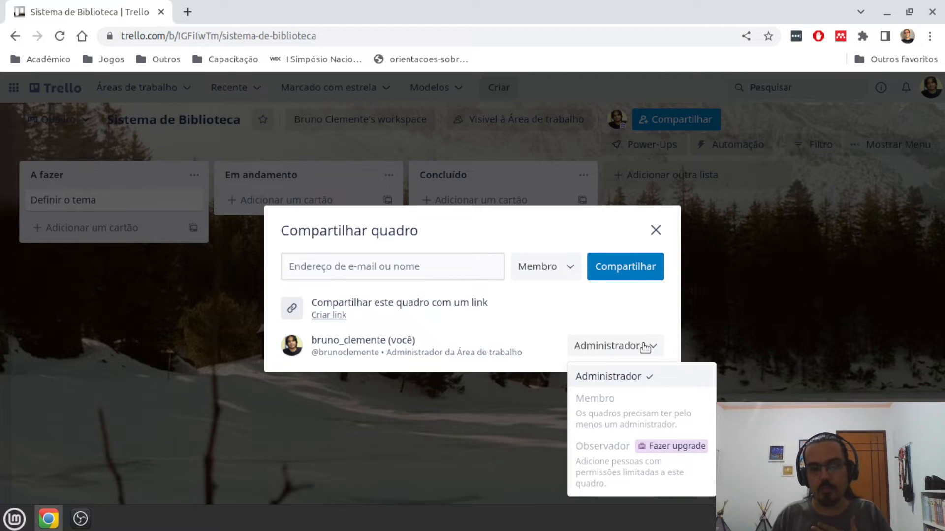
pyautogui.click(642, 346)
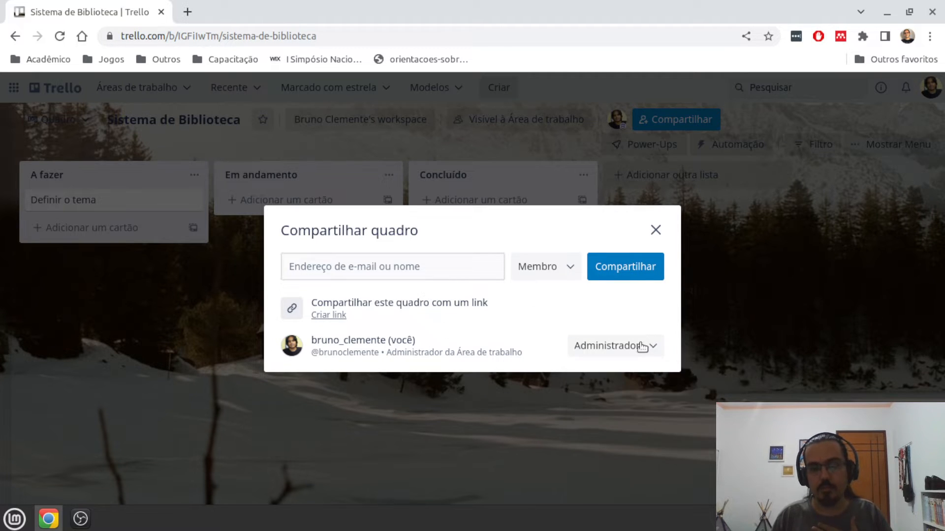
pyautogui.click(655, 230)
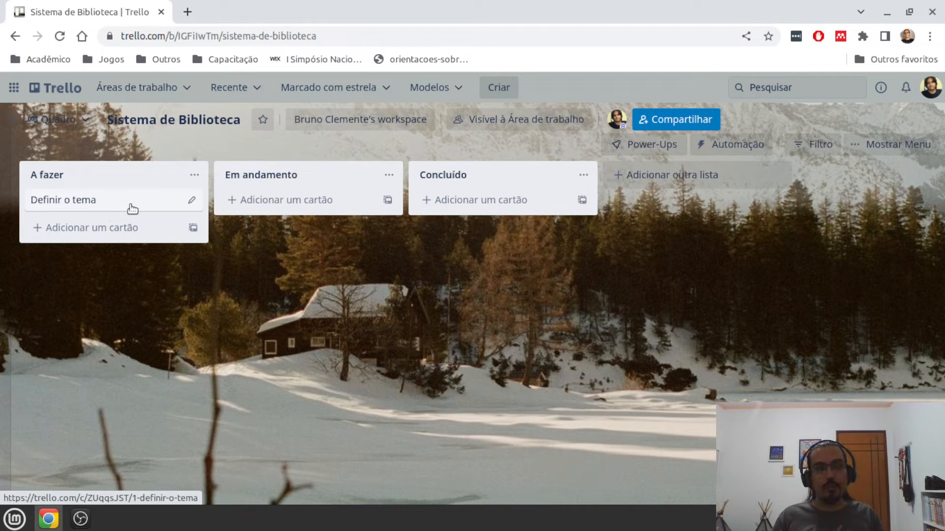
# Rename the "Definir o tema" card in the "A fazer" list to "Escolher a linguagem de programação".
pyautogui.click(96, 205)
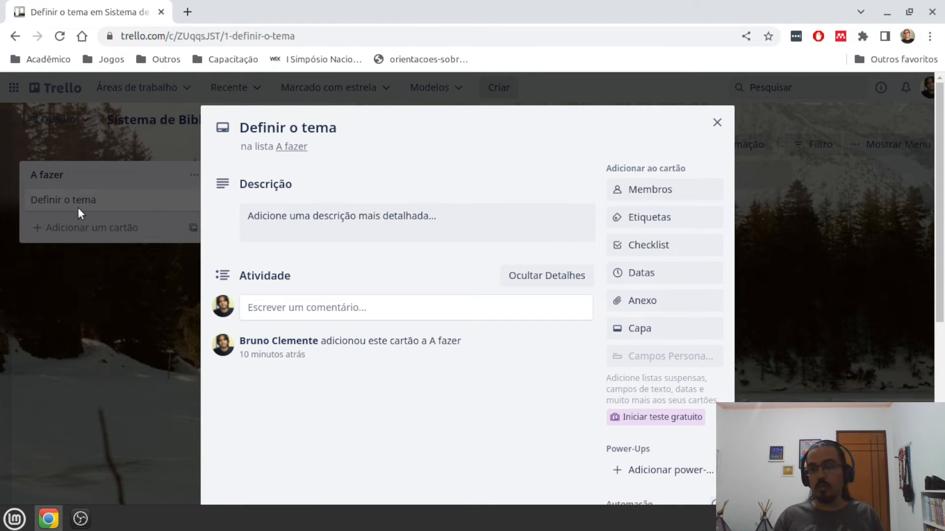
pyautogui.click(320, 130)
pyautogui.doubleClick(354, 128)
pyautogui.tripleClick(354, 128)
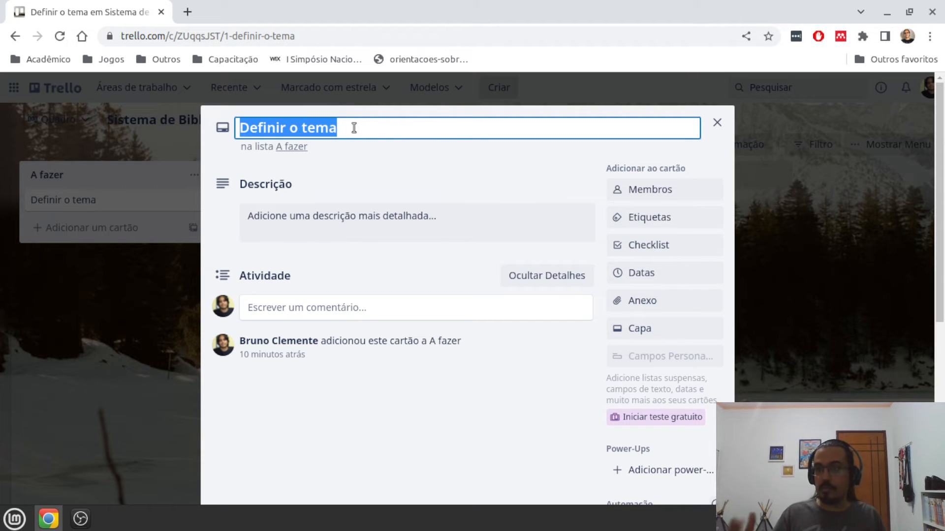
pyautogui.write('eSC')
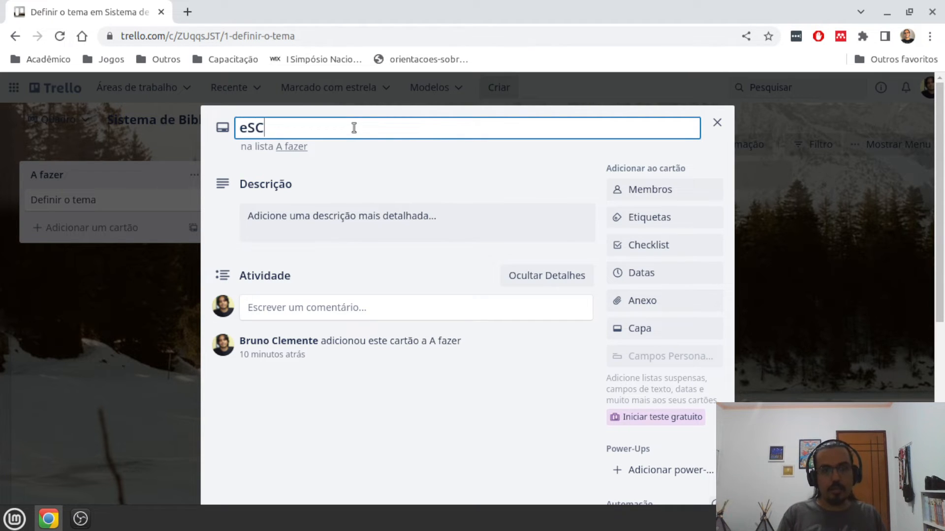
pyautogui.press('BackSpace')
pyautogui.press('BackSpace')
pyautogui.press('BackSpace')
pyautogui.write('Escolher a')
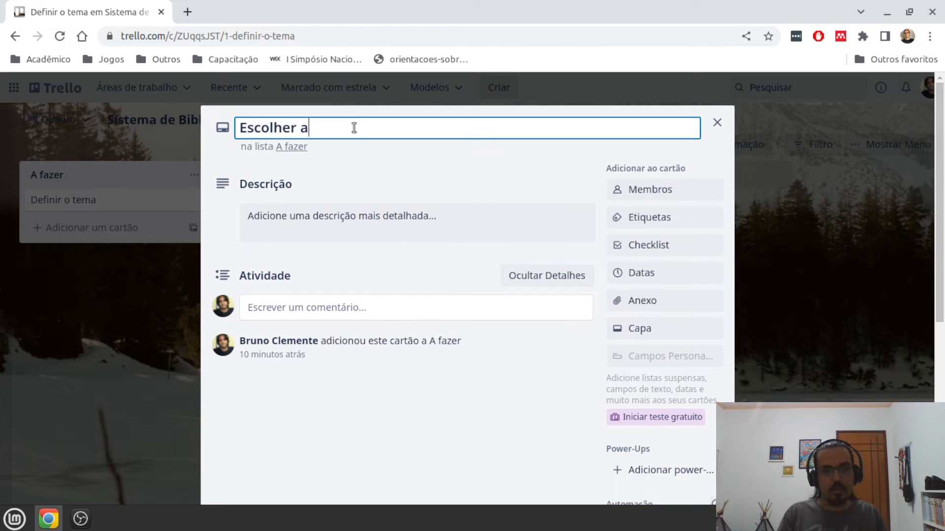
pyautogui.write(' linguagem de progr')
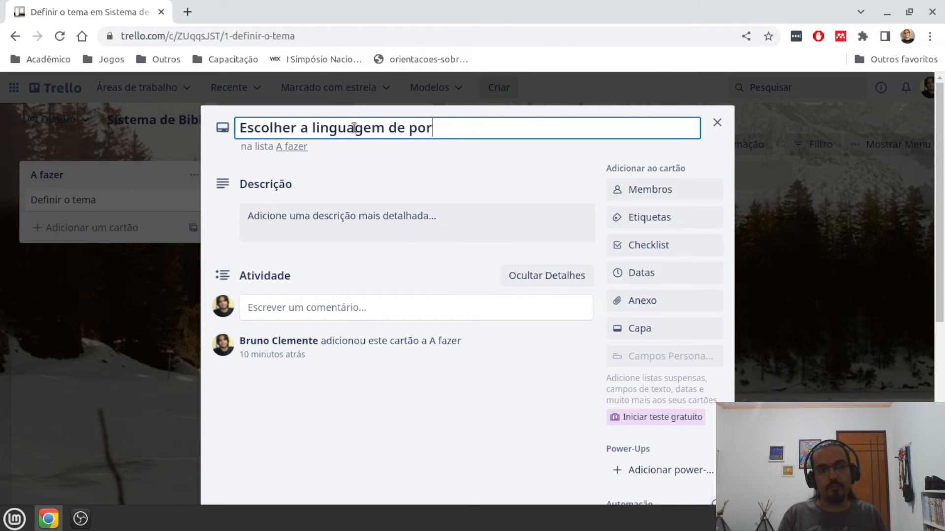
pyautogui.press('BackSpace')
pyautogui.press('BackSpace')
pyautogui.write('rogramação')
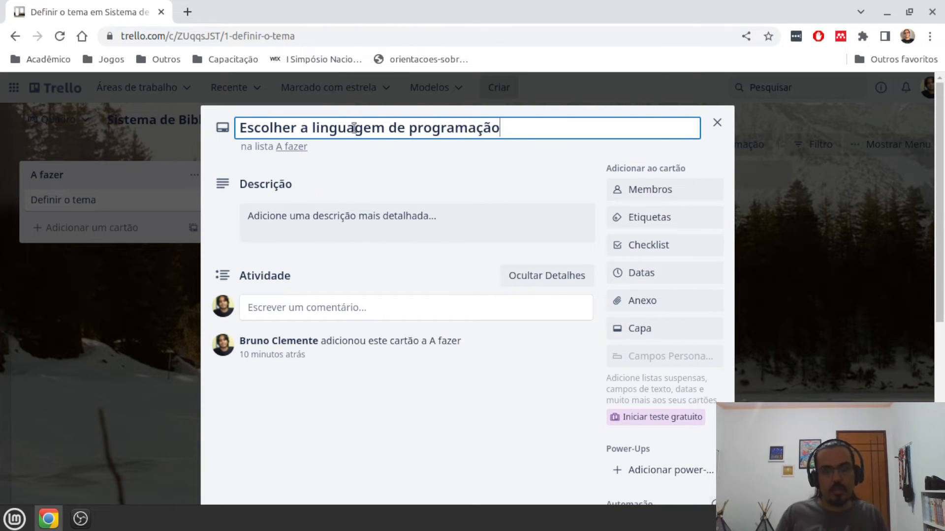
pyautogui.click(376, 192)
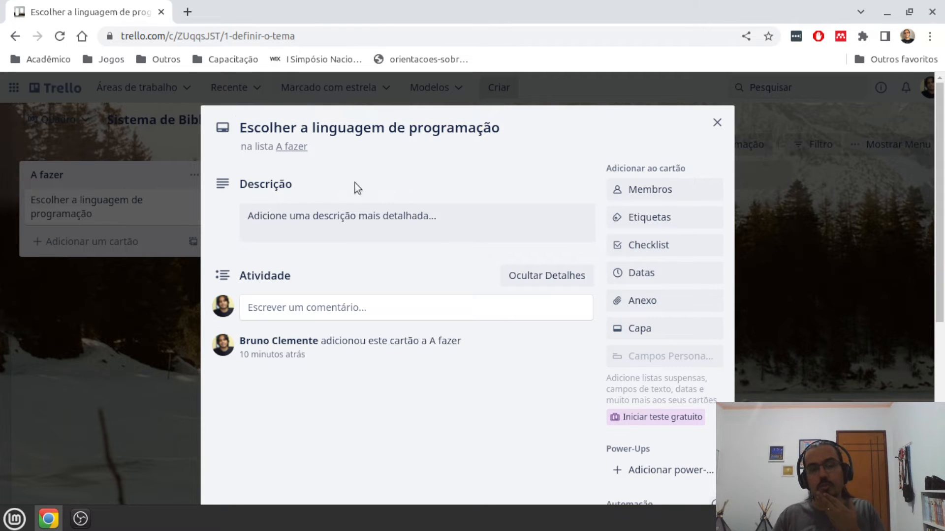
# Save the description "Estou em dúvida entre Python, Java ou Javascript" on the card and close it.
pyautogui.click(329, 215)
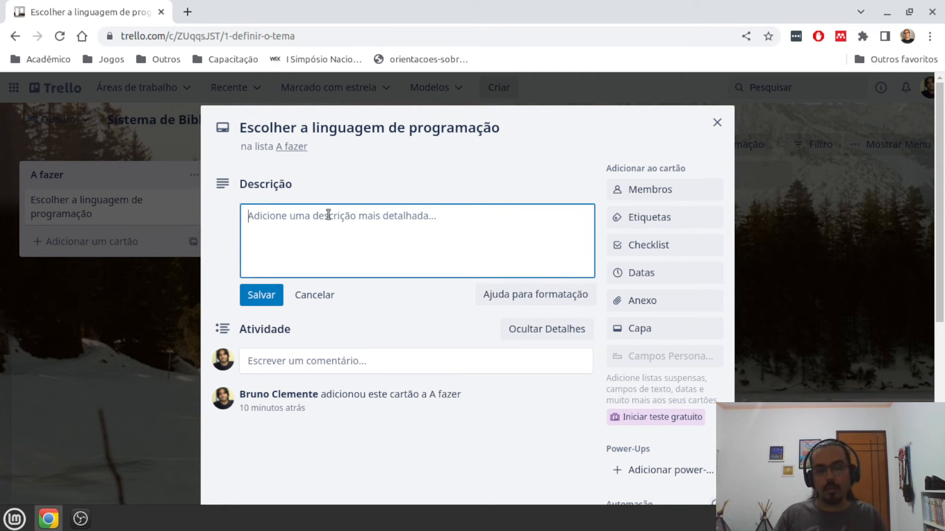
pyautogui.write('Estou ')
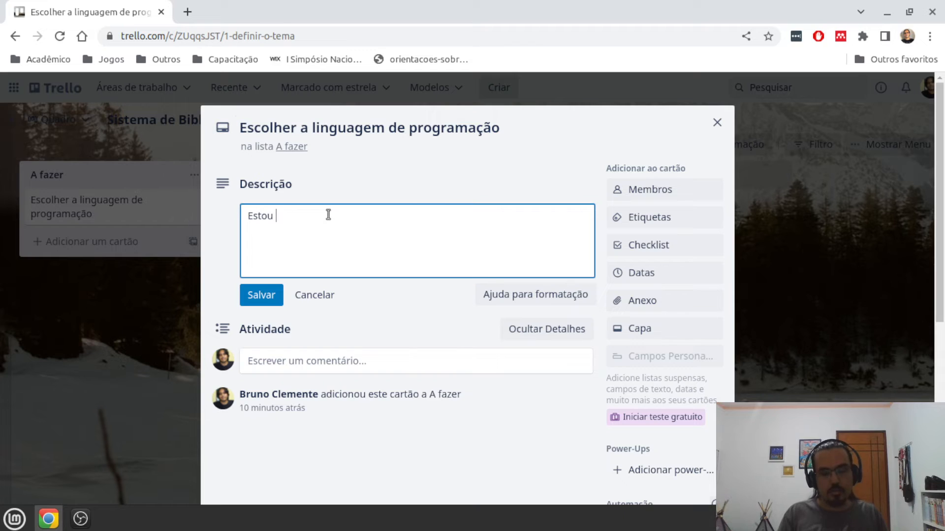
pyautogui.write('em dúvida entre ')
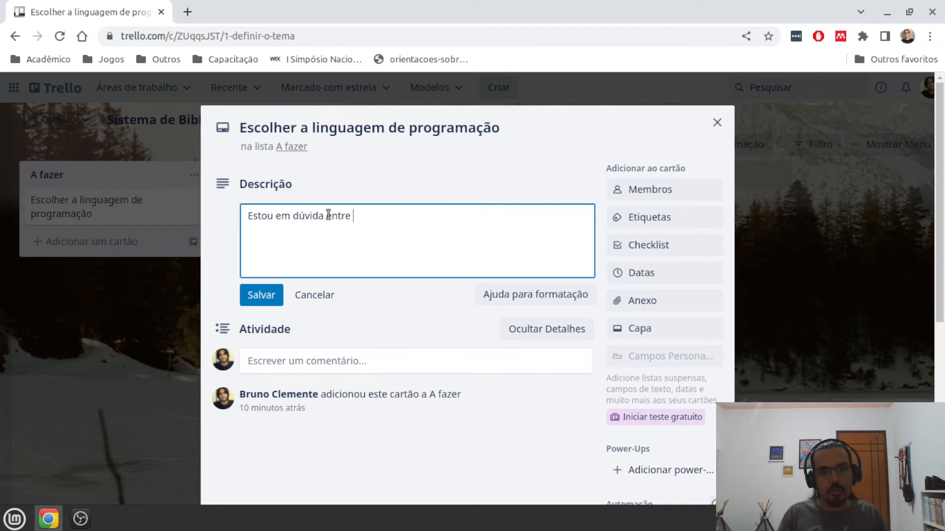
pyautogui.write('Python, Java')
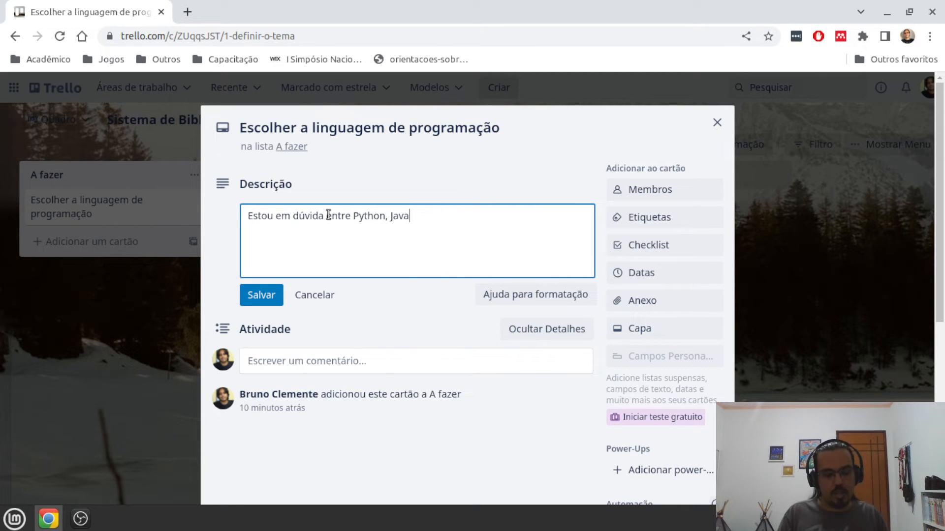
pyautogui.write(' ou Javascript')
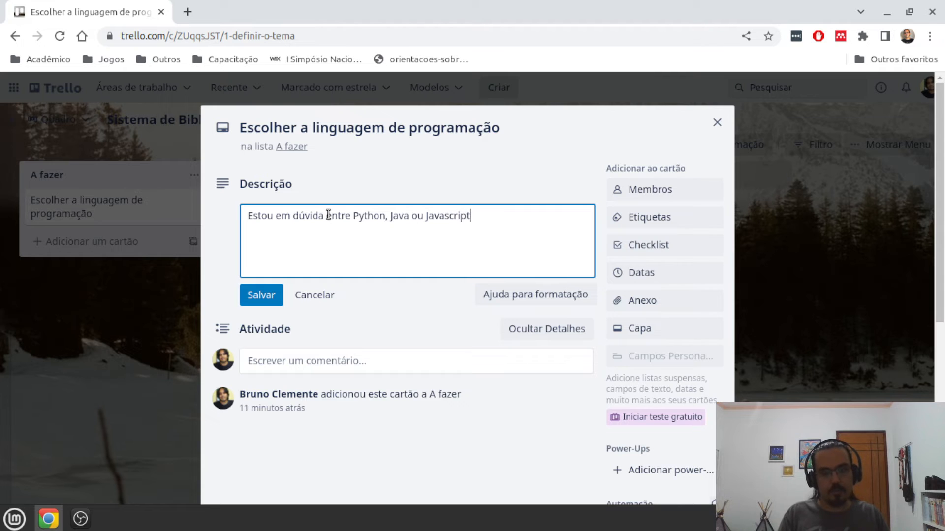
pyautogui.click(265, 292)
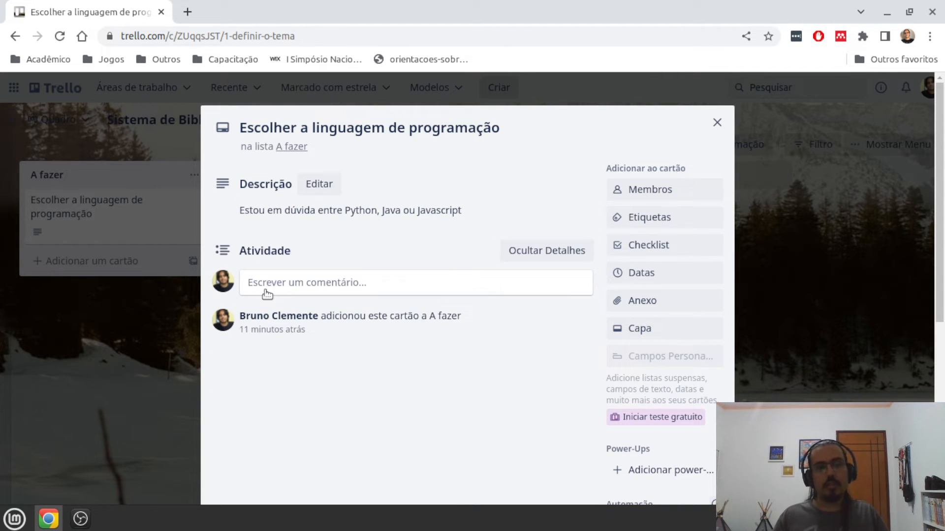
pyautogui.click(77, 217)
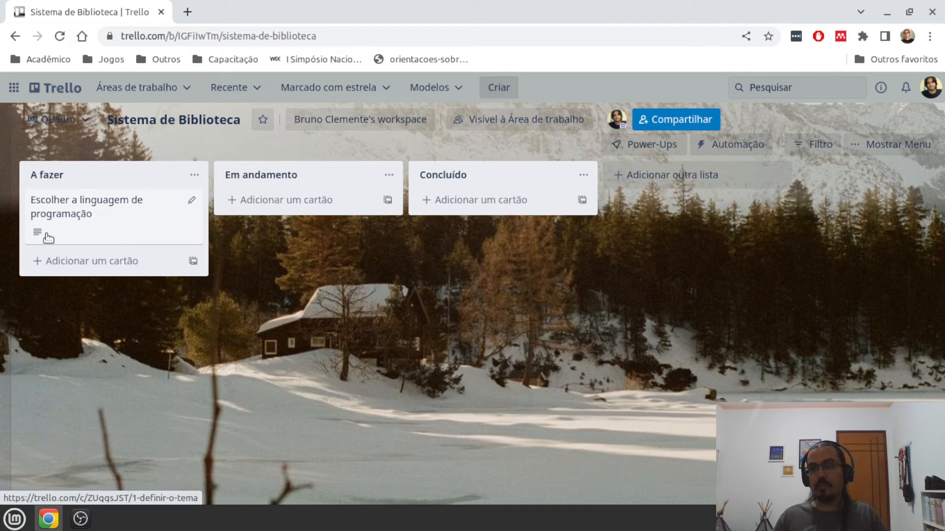
# Reopen the "Escolher a linguagem de programação" card and assign the board's listed member to it.
pyautogui.click(102, 213)
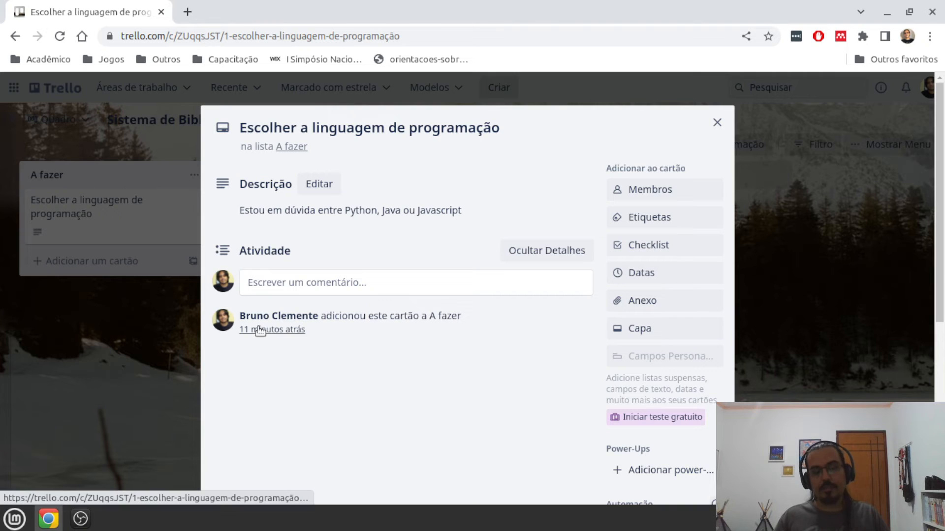
pyautogui.moveTo(259, 331)
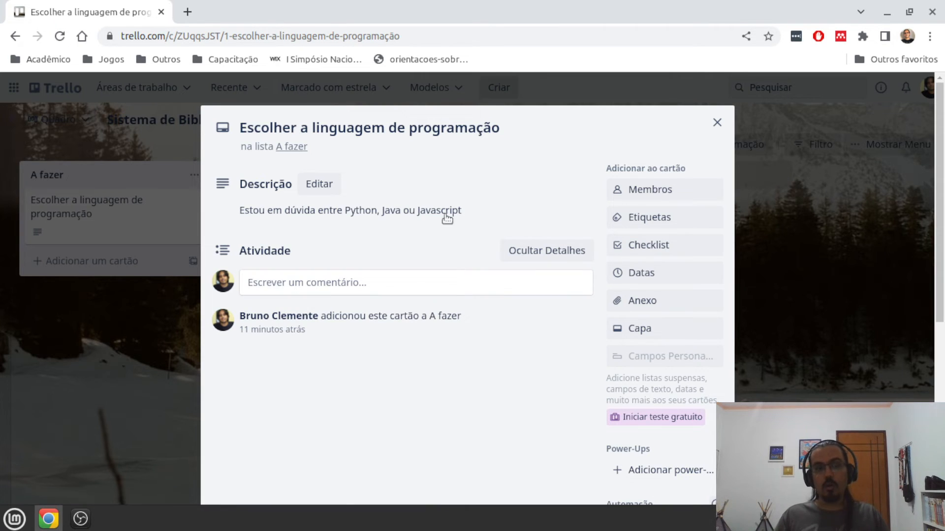
pyautogui.click(661, 198)
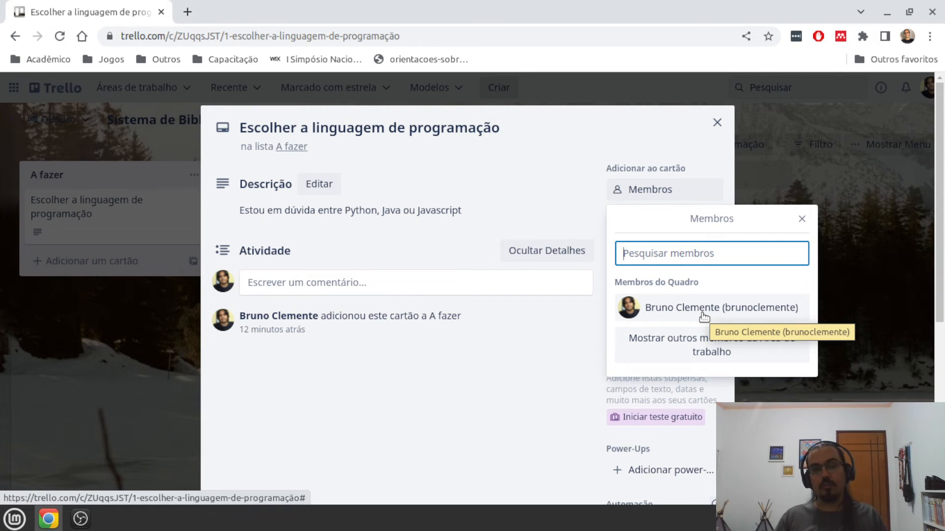
pyautogui.click(703, 315)
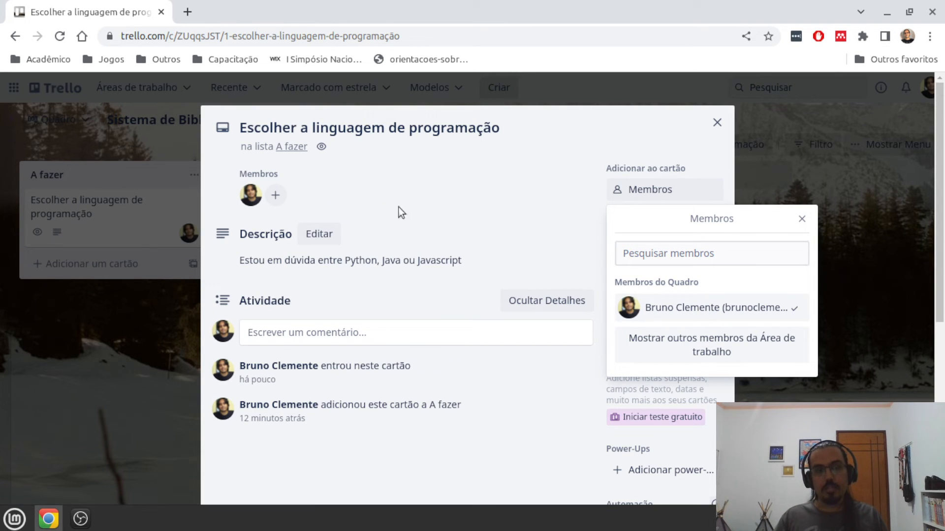
pyautogui.click(426, 182)
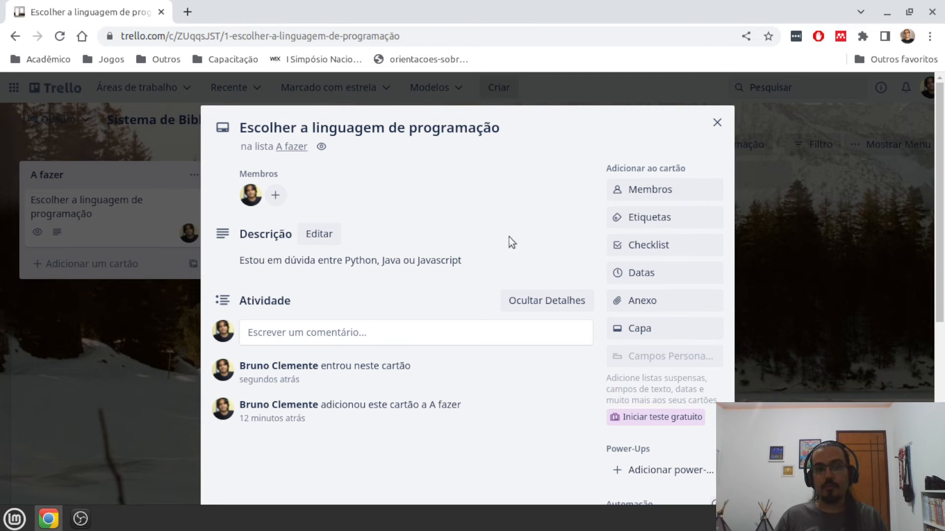
# Apply the blue label to the "Escolher a linguagem de programação" card and return to the board.
pyautogui.click(635, 217)
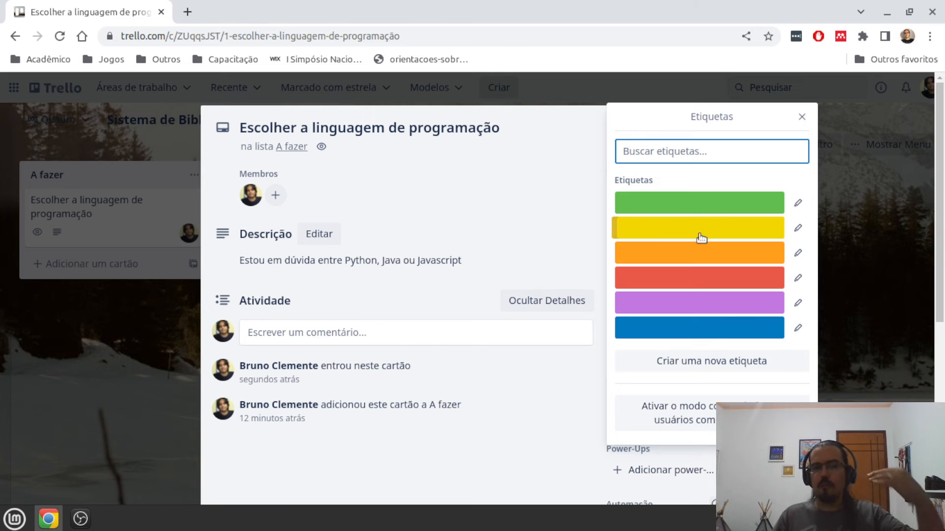
pyautogui.click(700, 326)
pyautogui.click(572, 171)
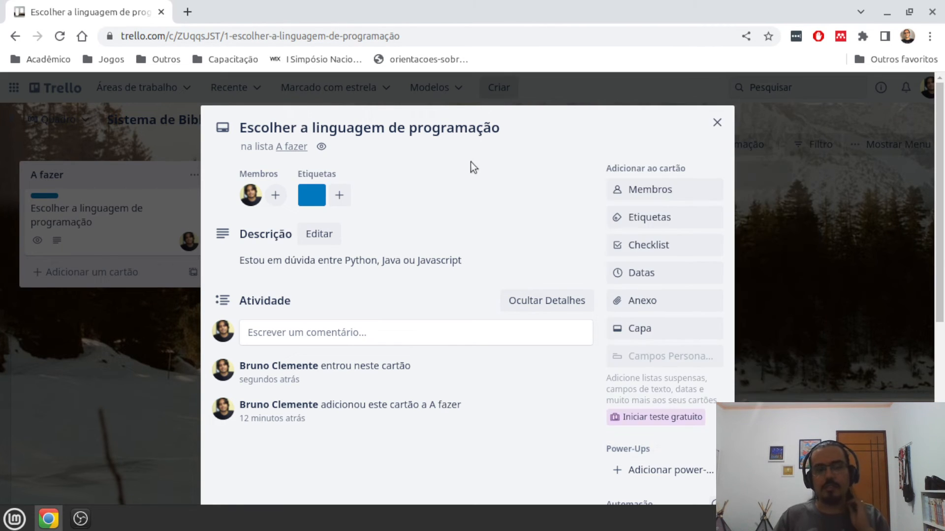
pyautogui.click(137, 308)
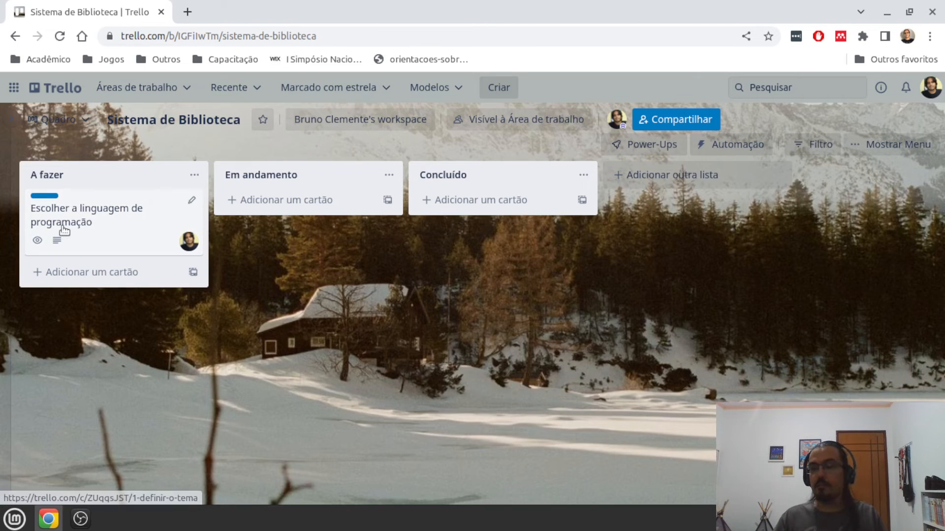
# Give the "Escolher a linguagem de programação" card a due date of 10/07/2022 with the reminder "1 dia antes" and save it.
pyautogui.click(149, 225)
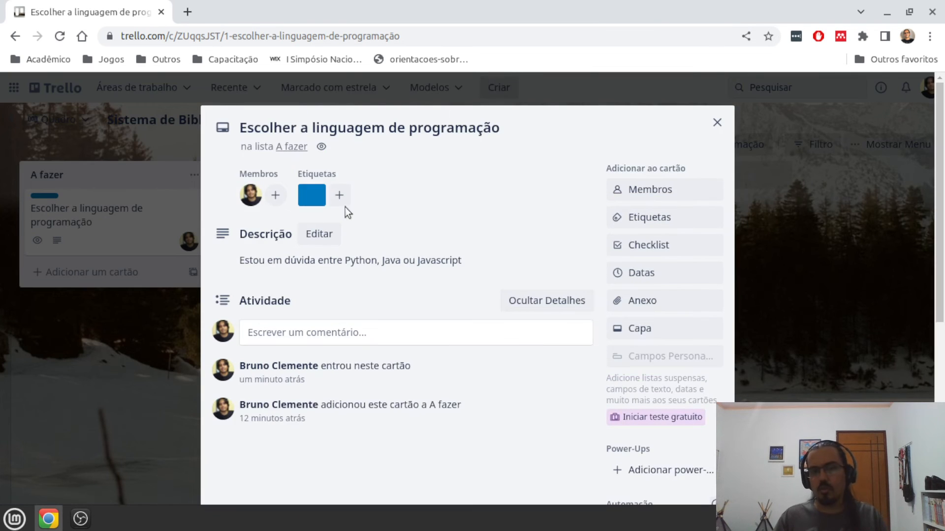
pyautogui.click(642, 272)
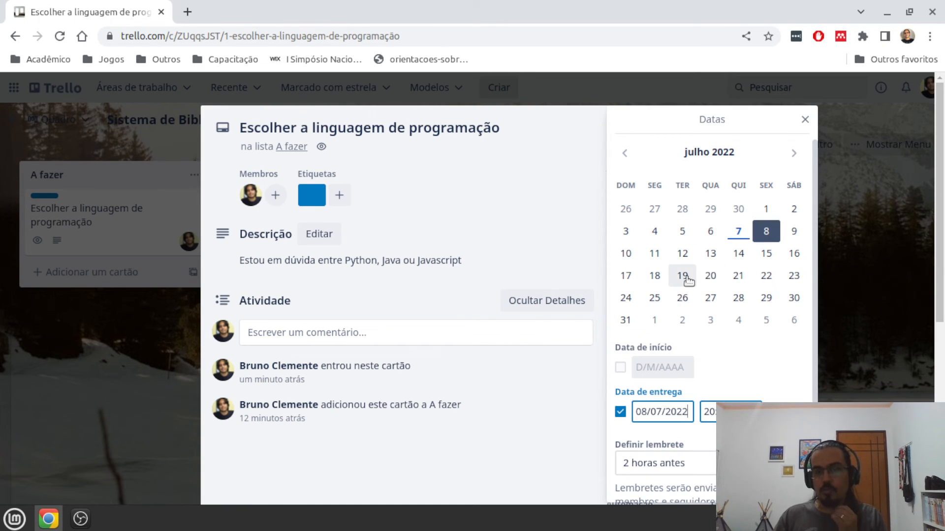
pyautogui.click(634, 261)
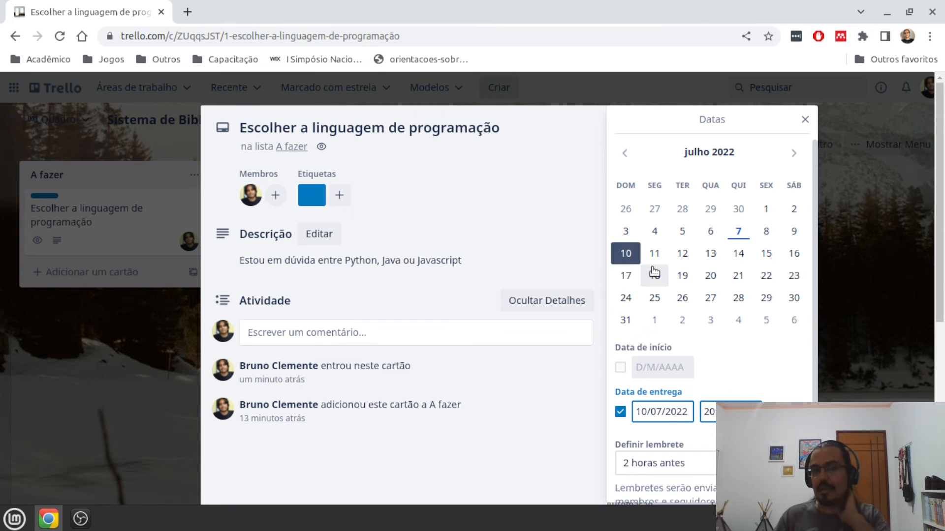
pyautogui.scroll(-3, 679, 295)
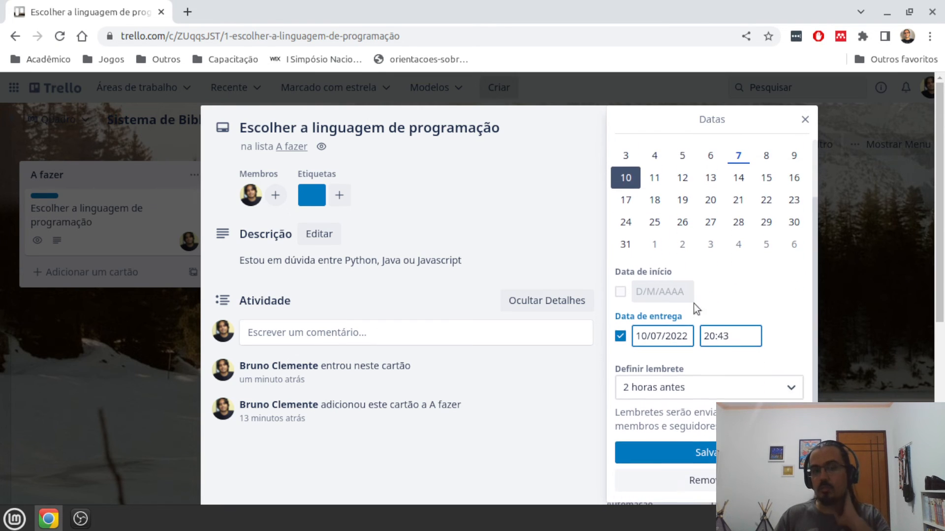
pyautogui.click(669, 390)
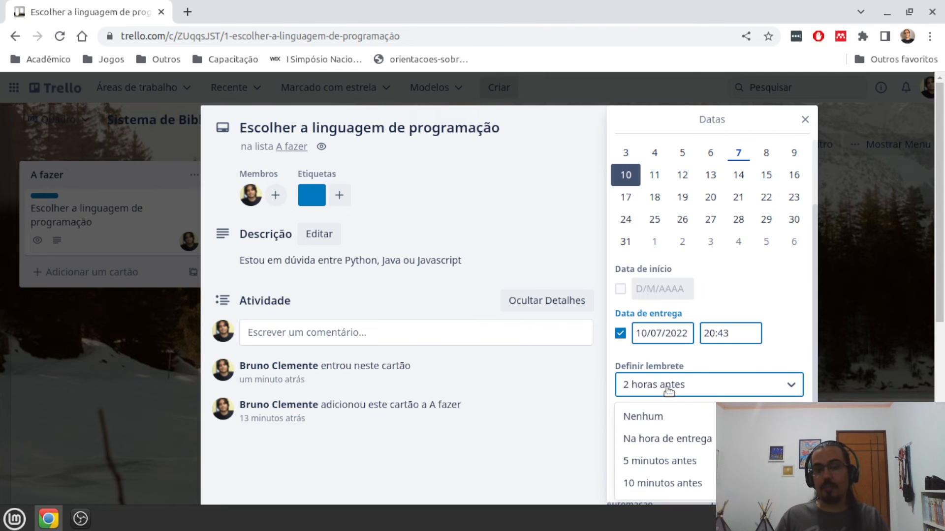
pyautogui.scroll(-3, 660, 457)
pyautogui.click(667, 463)
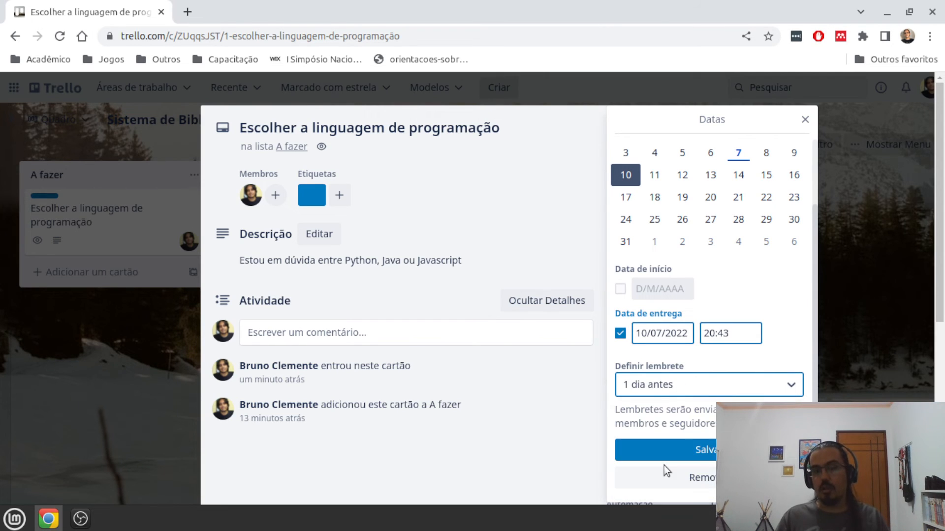
pyautogui.click(709, 448)
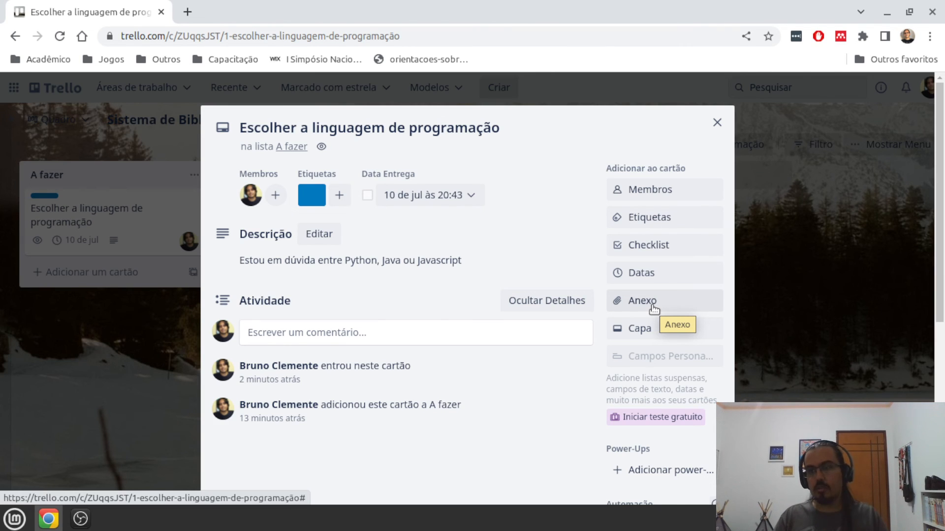
# Write the comment "Não encontrei matérial no dia de hoje sobre Java" in the card's activity section.
pyautogui.scroll(-3, 633, 344)
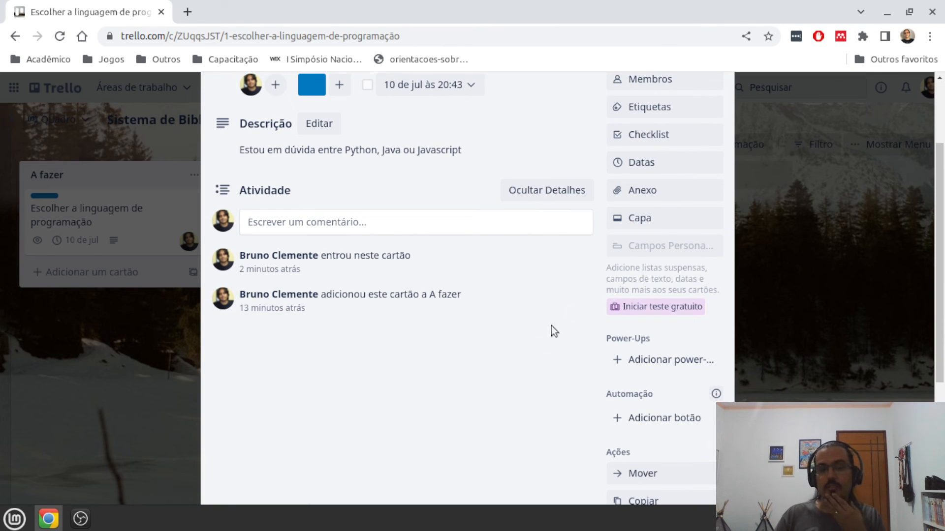
pyautogui.scroll(3, 538, 344)
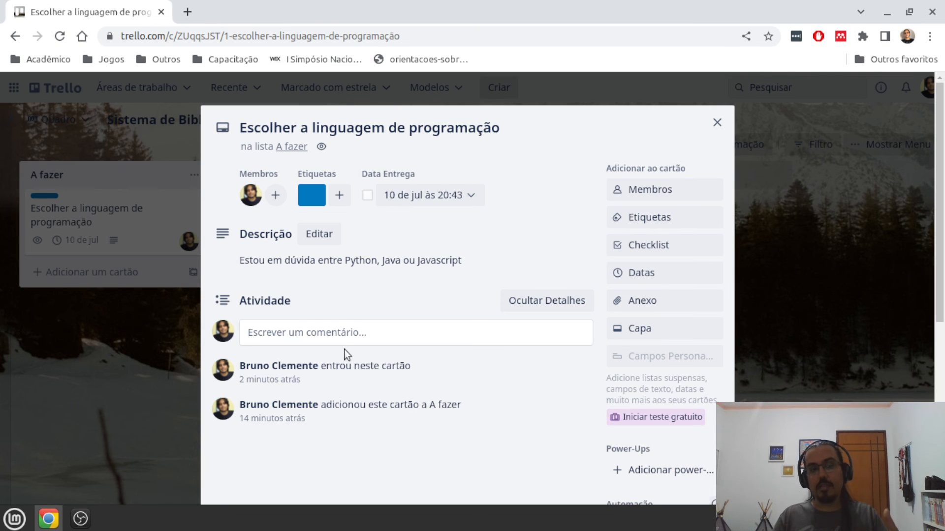
pyautogui.click(340, 333)
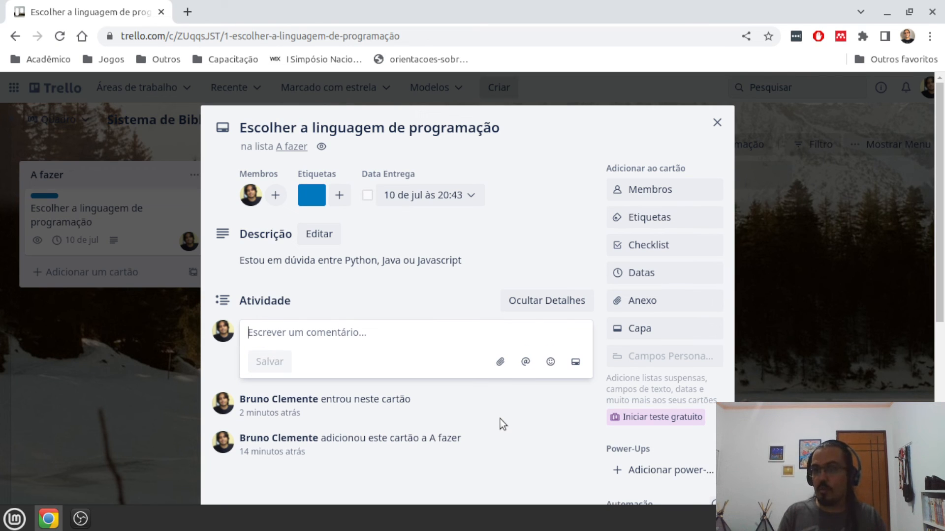
pyautogui.write('N')
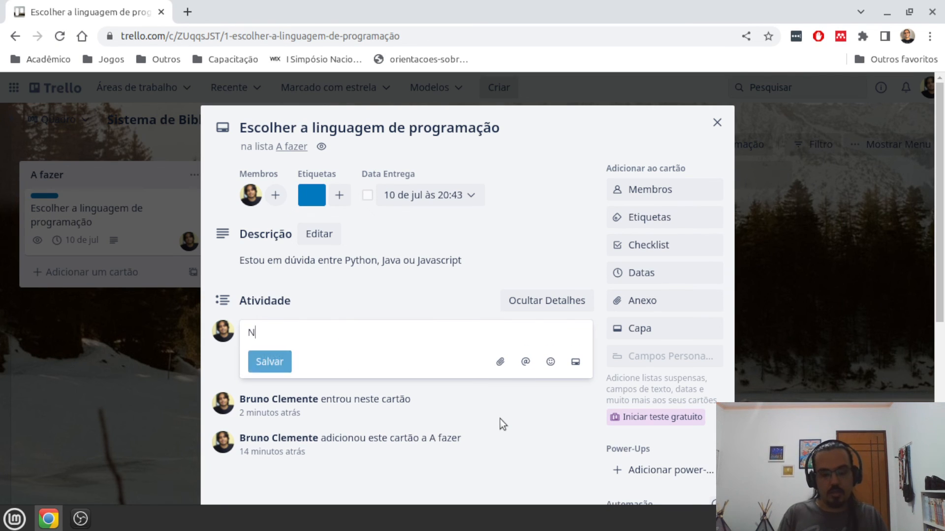
pyautogui.write('ão encontrei matéria no dia')
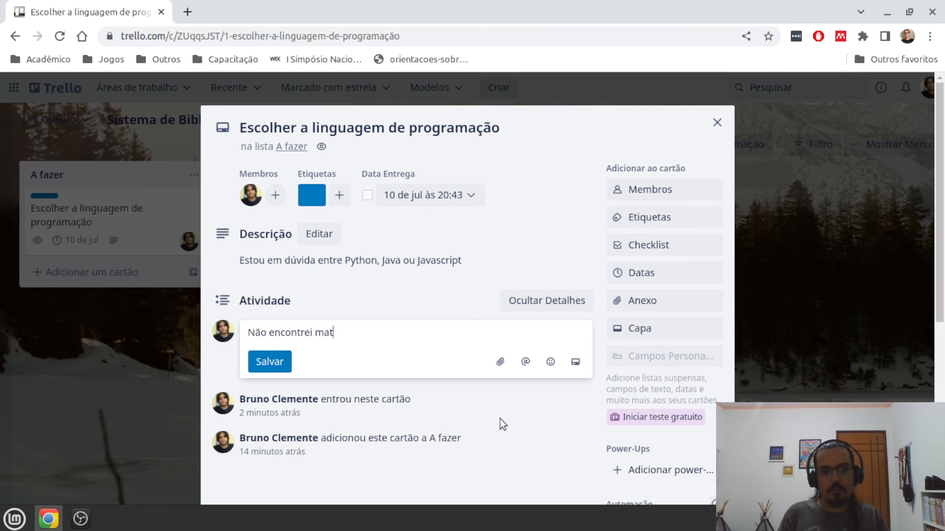
pyautogui.press('Left')
pyautogui.press('Left')
pyautogui.press('Left')
pyautogui.press('Left')
pyautogui.press('Left')
pyautogui.press('Left')
pyautogui.press('Left')
pyautogui.press('Left')
pyautogui.write('l')
pyautogui.press('End')
pyautogui.write('de hoje sobre ')
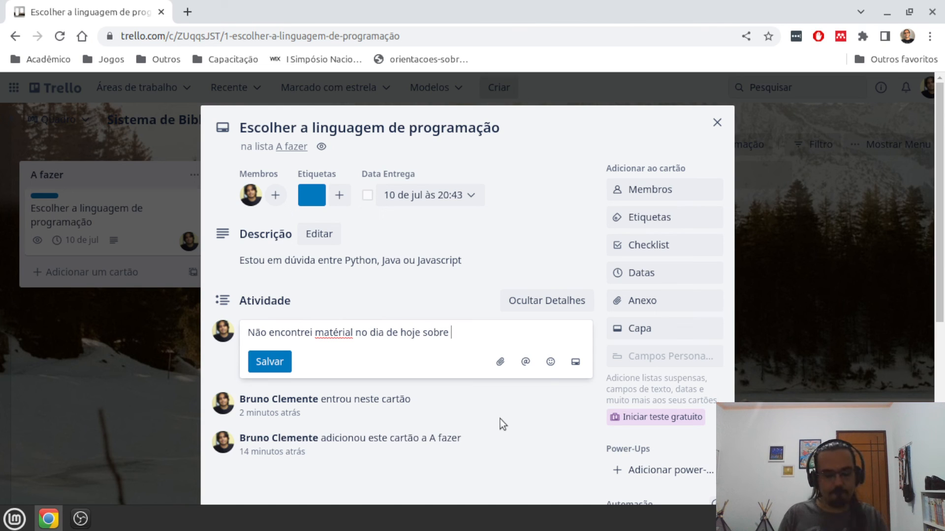
pyautogui.write('Java')
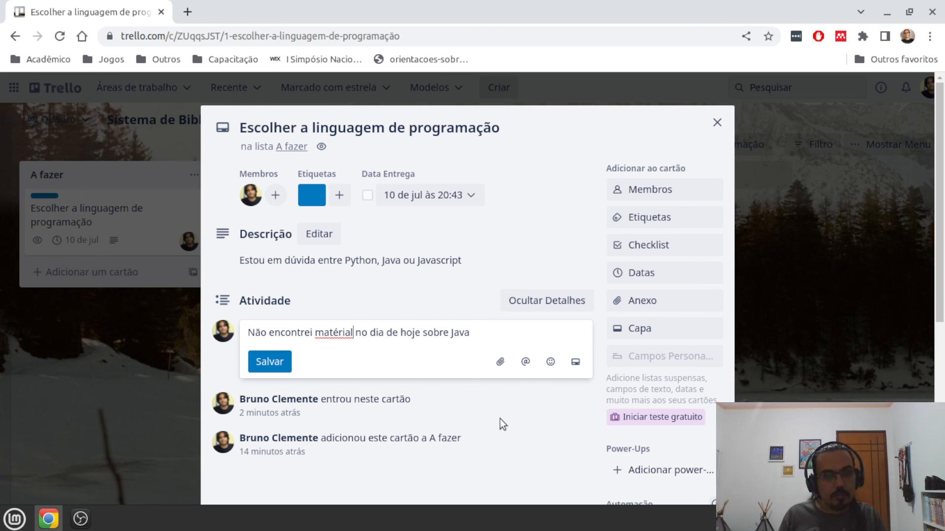
# Correct the misspelled word in the comment to "material" and save the comment on the card.
pyautogui.press('Left')
pyautogui.press('BackSpace')
pyautogui.write('e')
pyautogui.press('End')
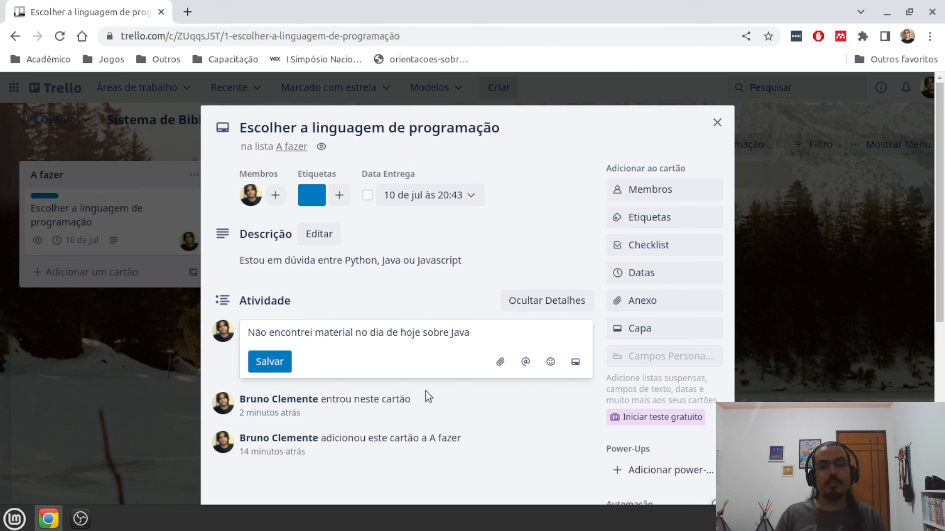
pyautogui.click(268, 362)
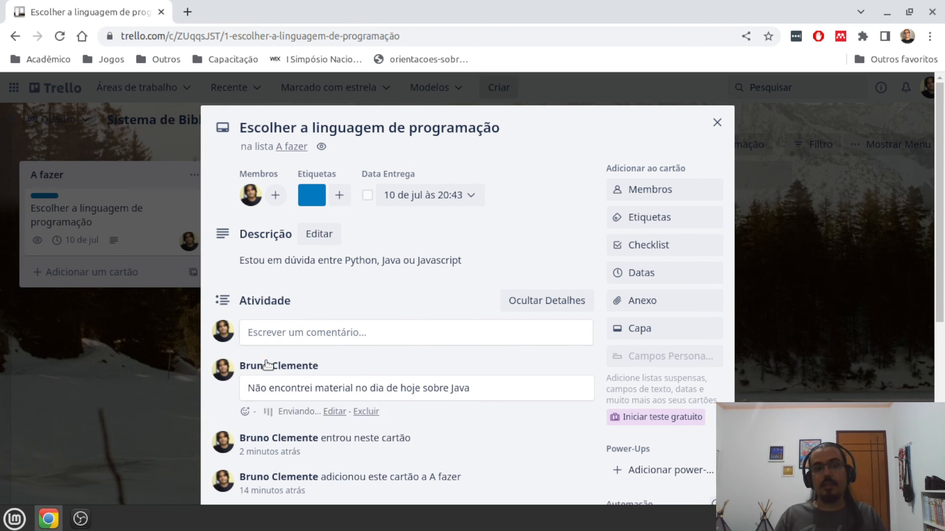
pyautogui.moveTo(346, 368)
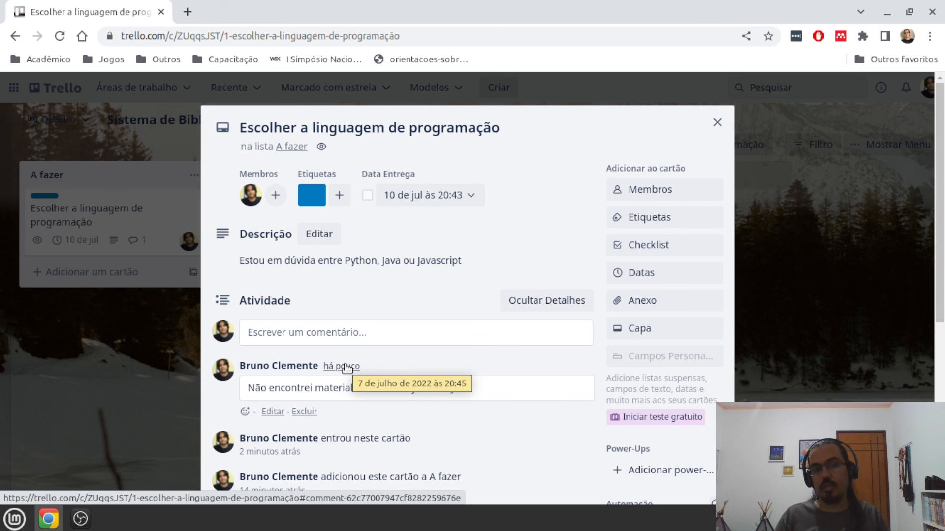
pyautogui.scroll(-1, 418, 341)
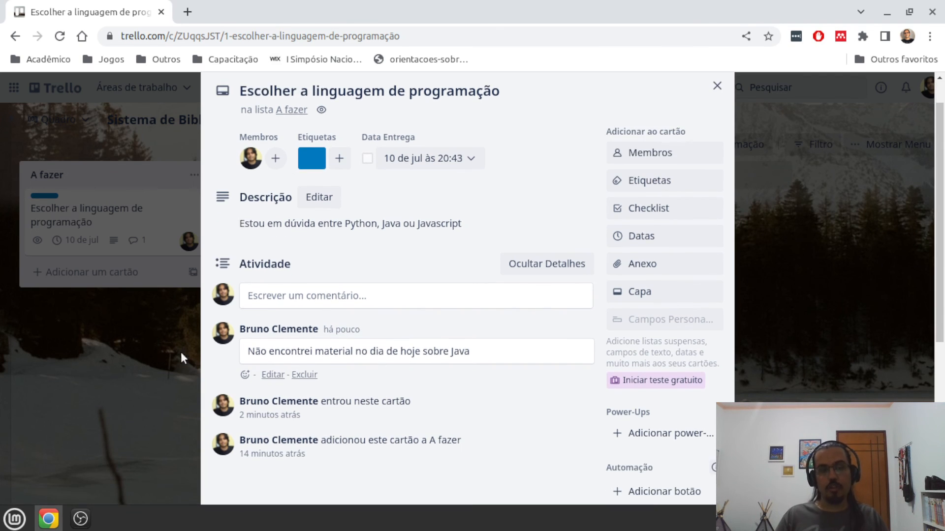